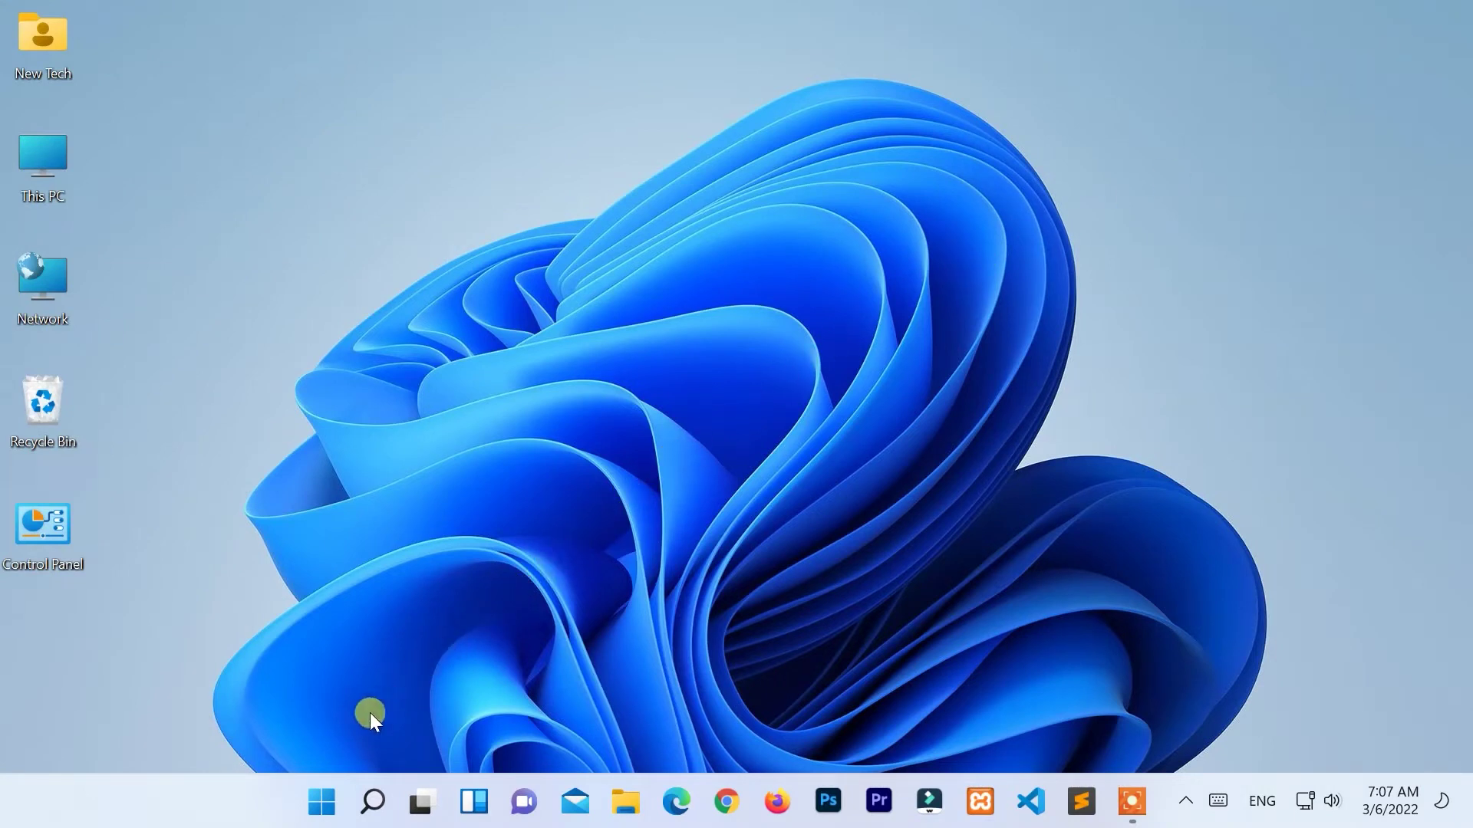
Step: Open Windows Settings from the Start button's right-click quick-links menu
{"action": "right_click", "coordinate": [315, 793]}
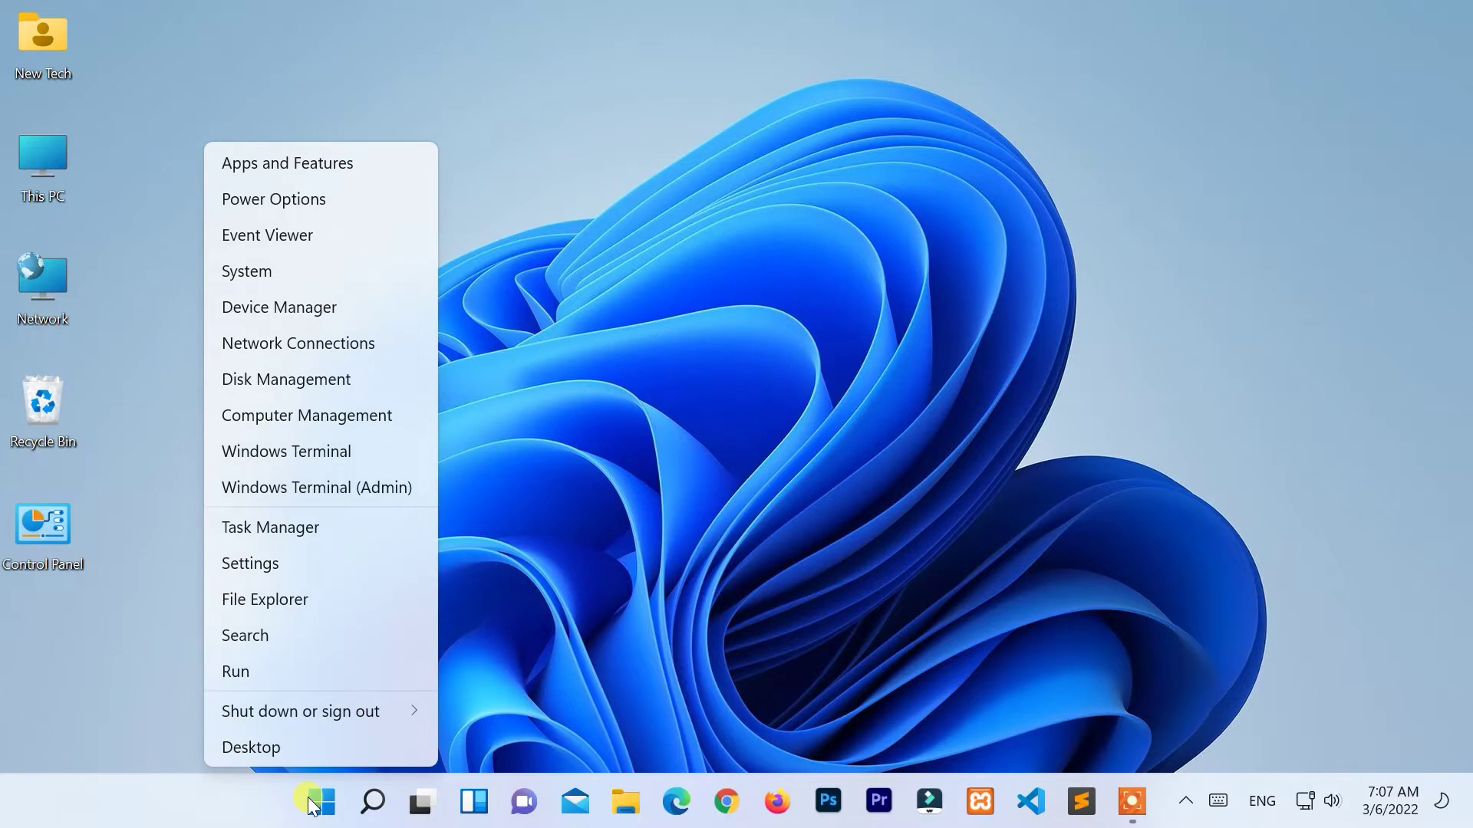
{"action": "left_click", "coordinate": [287, 563]}
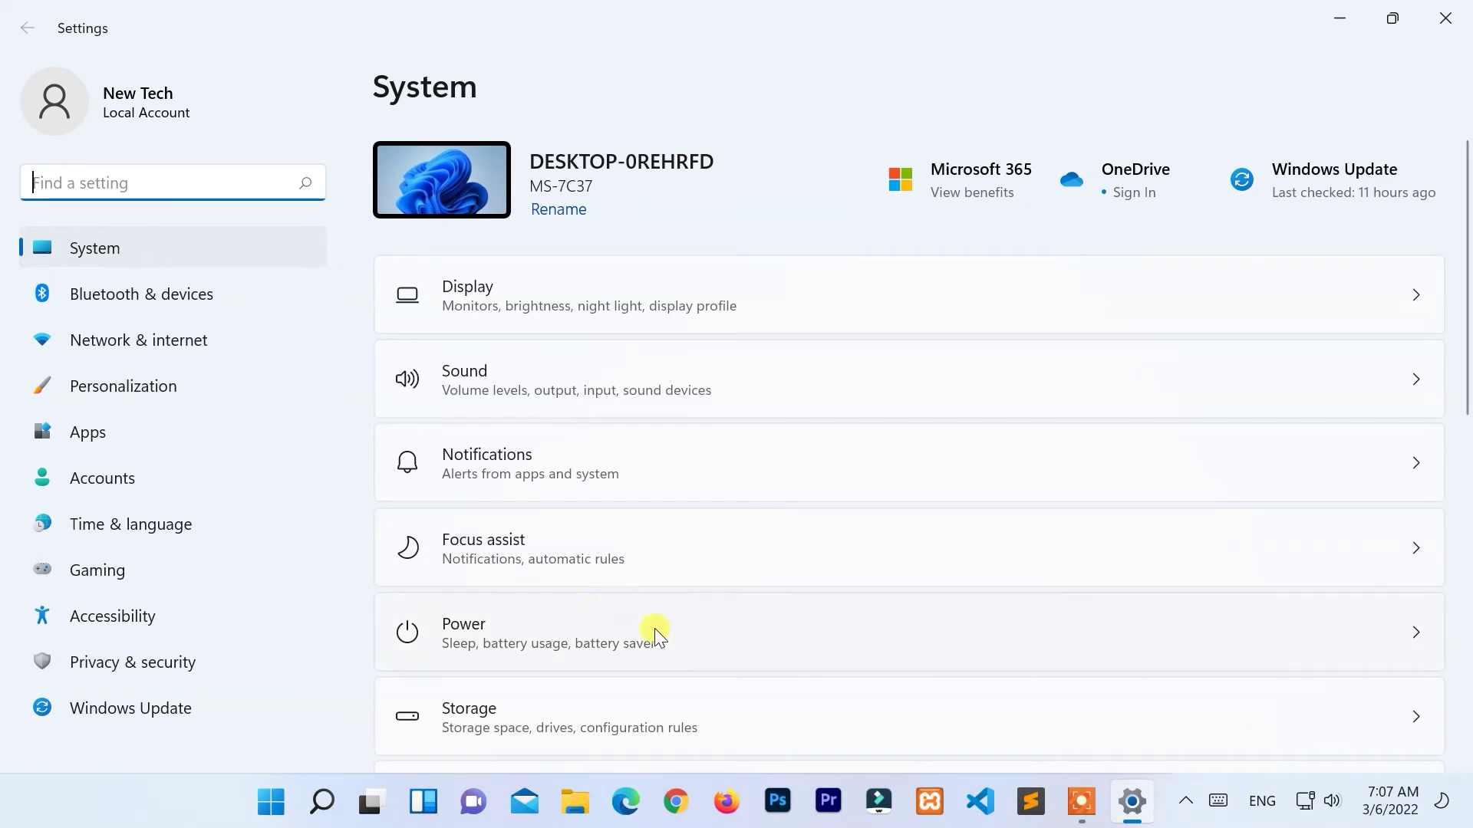
Step: Go to Storage, then Advanced storage settings, then Disks & volumes
{"action": "left_click", "coordinate": [953, 723]}
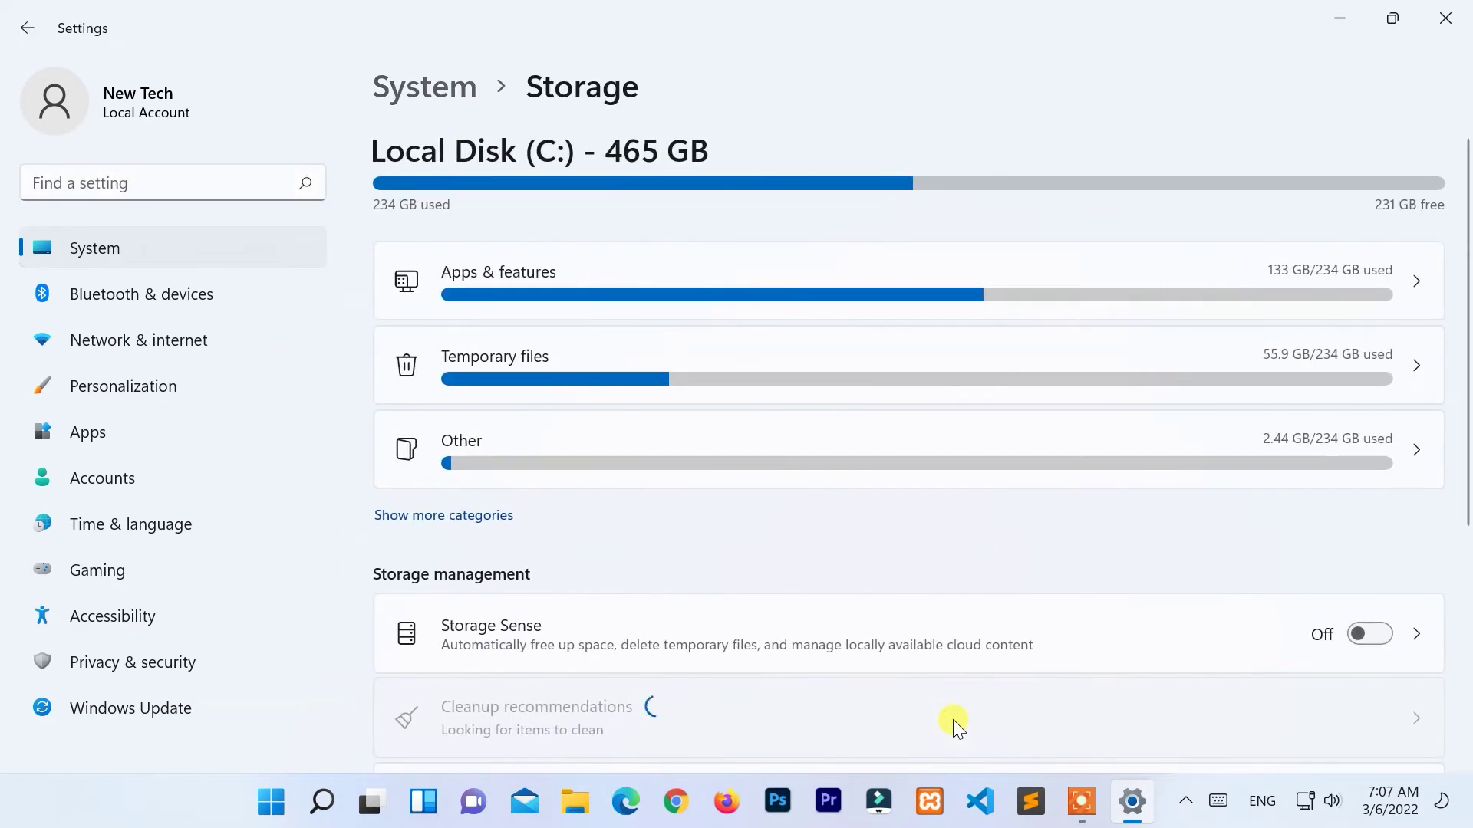
{"action": "scroll", "coordinate": [954, 719], "scroll_direction": "down", "scroll_amount": 3}
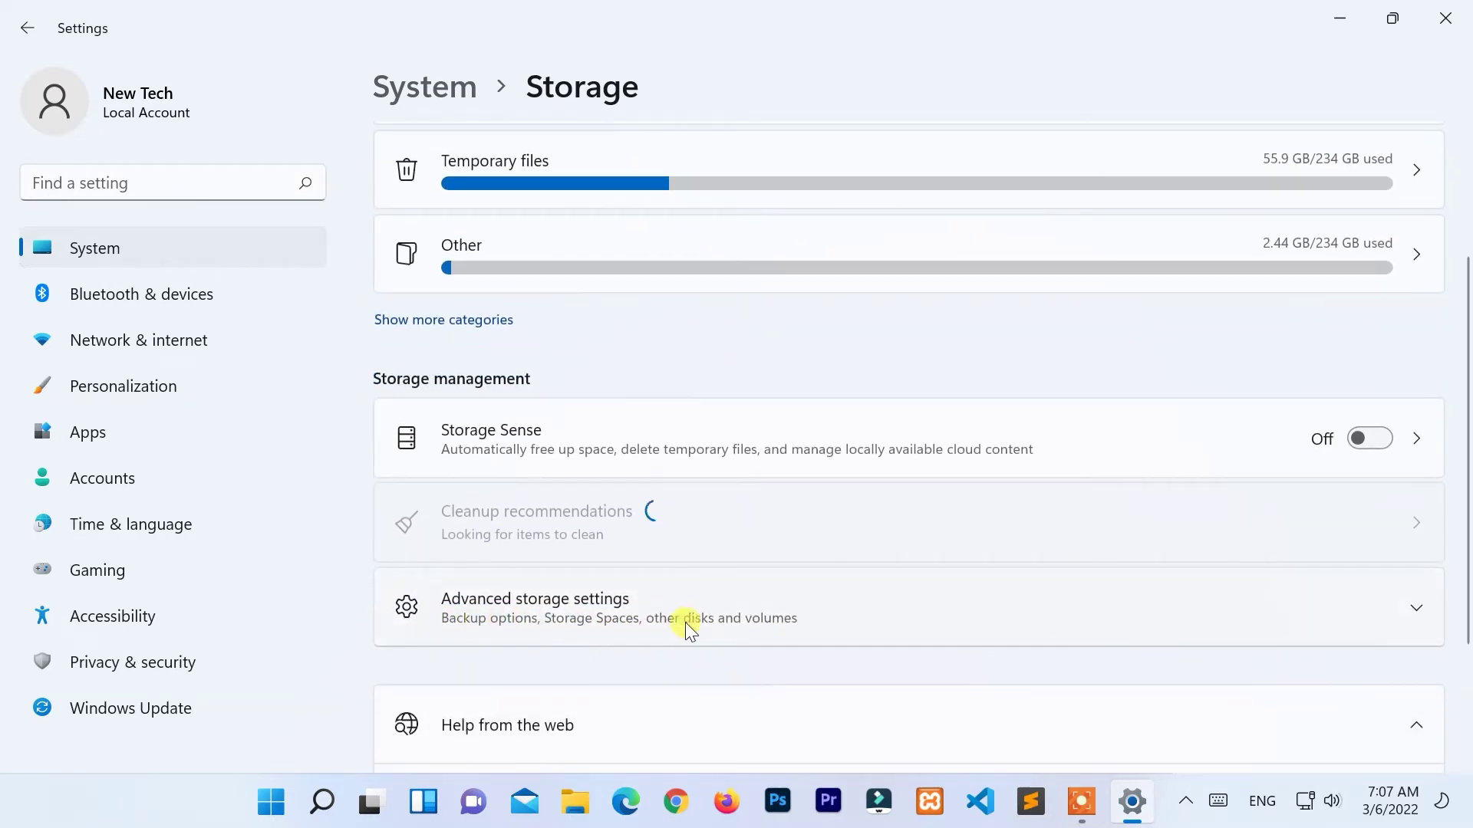
{"action": "left_click", "coordinate": [1050, 625]}
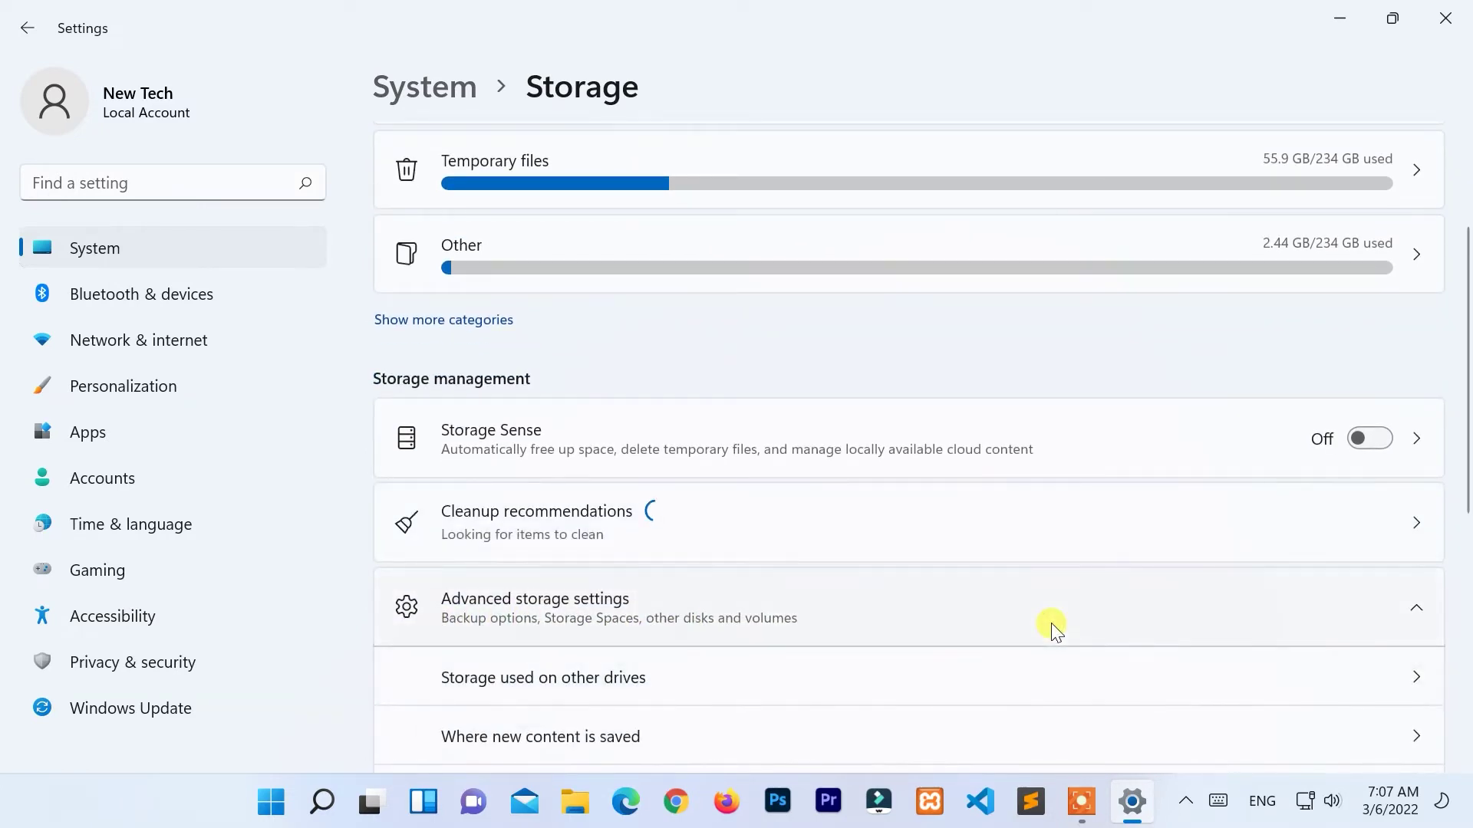
{"action": "scroll", "coordinate": [1051, 627], "scroll_direction": "down", "scroll_amount": 3}
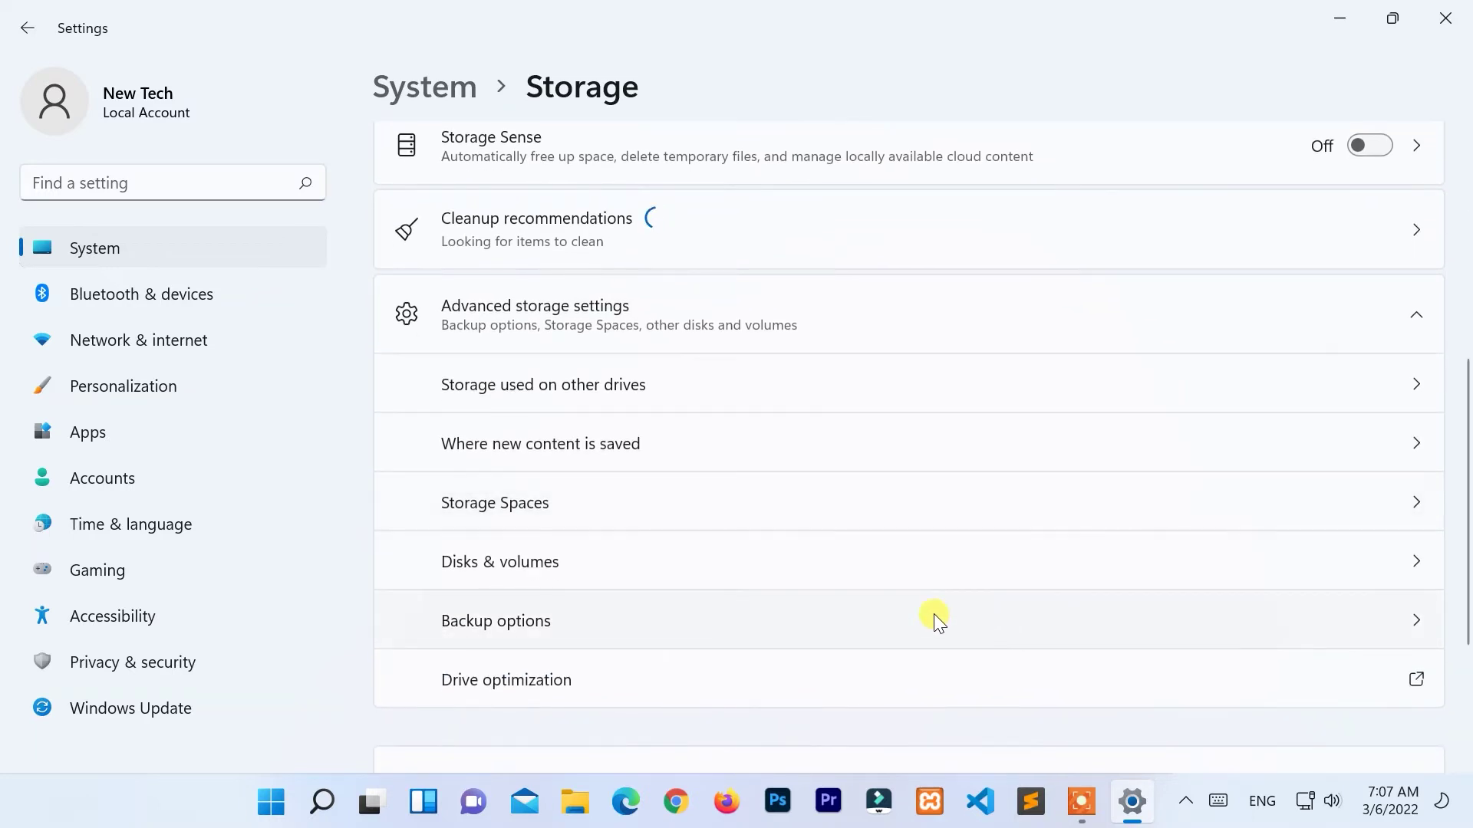
{"action": "left_click", "coordinate": [744, 567]}
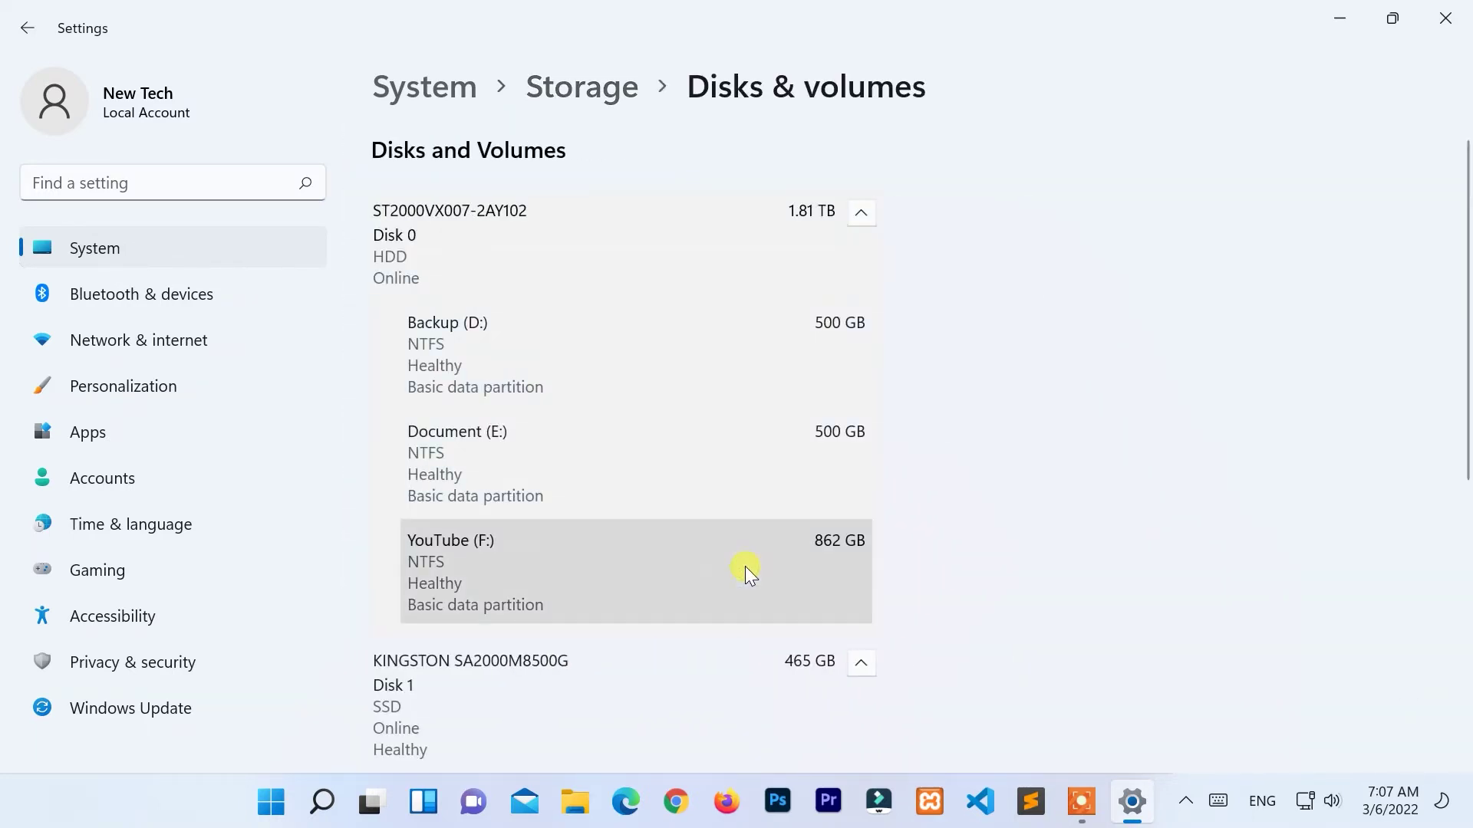
{"action": "scroll", "coordinate": [1222, 474], "scroll_direction": "down", "scroll_amount": 1}
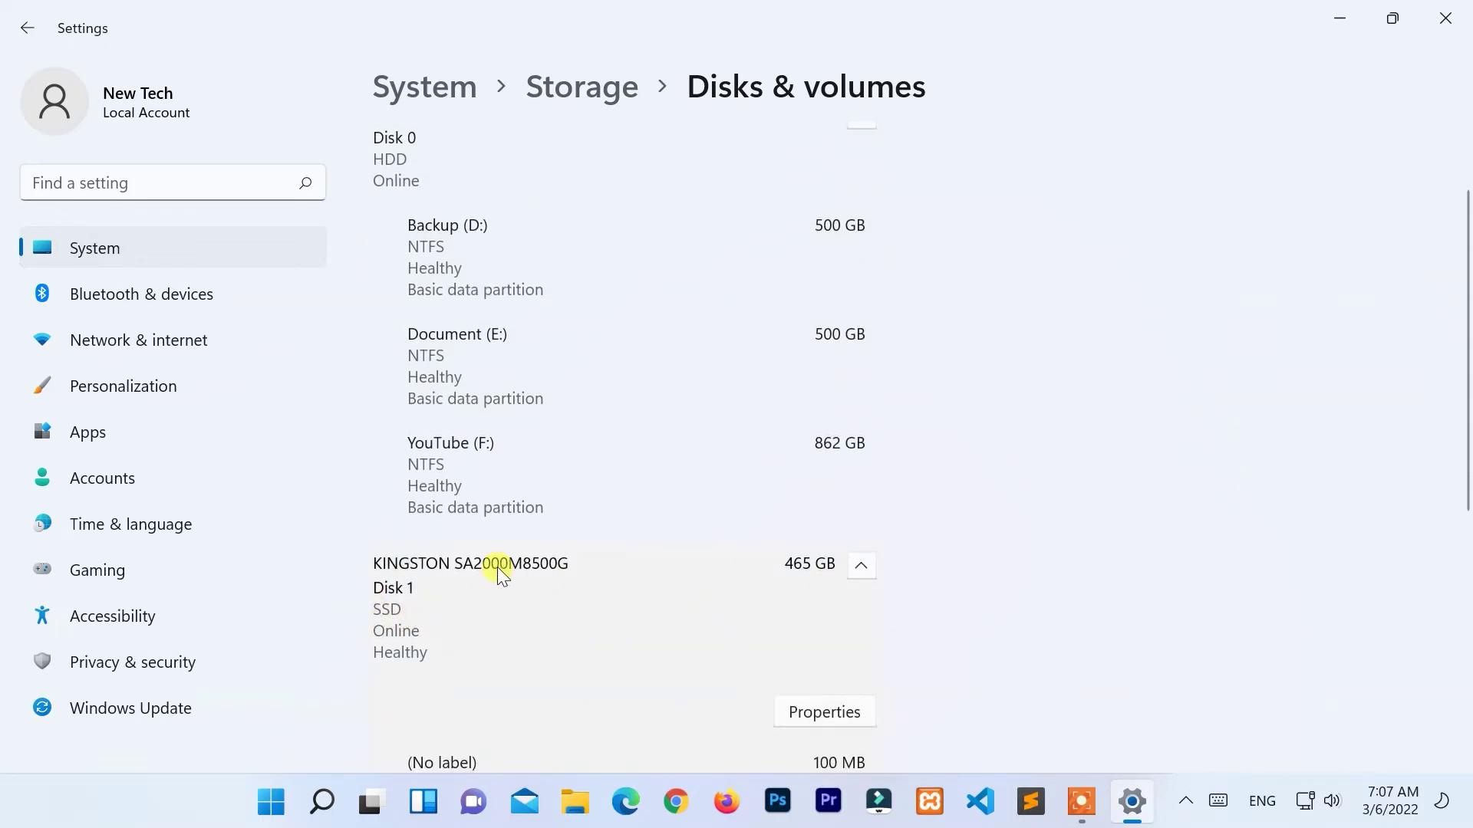
Step: Open Properties for the KINGSTON SA2000M8500G Disk 1 to view its drive health
{"action": "left_click", "coordinate": [842, 714]}
{"action": "scroll", "coordinate": [818, 670], "scroll_direction": "down", "scroll_amount": 1}
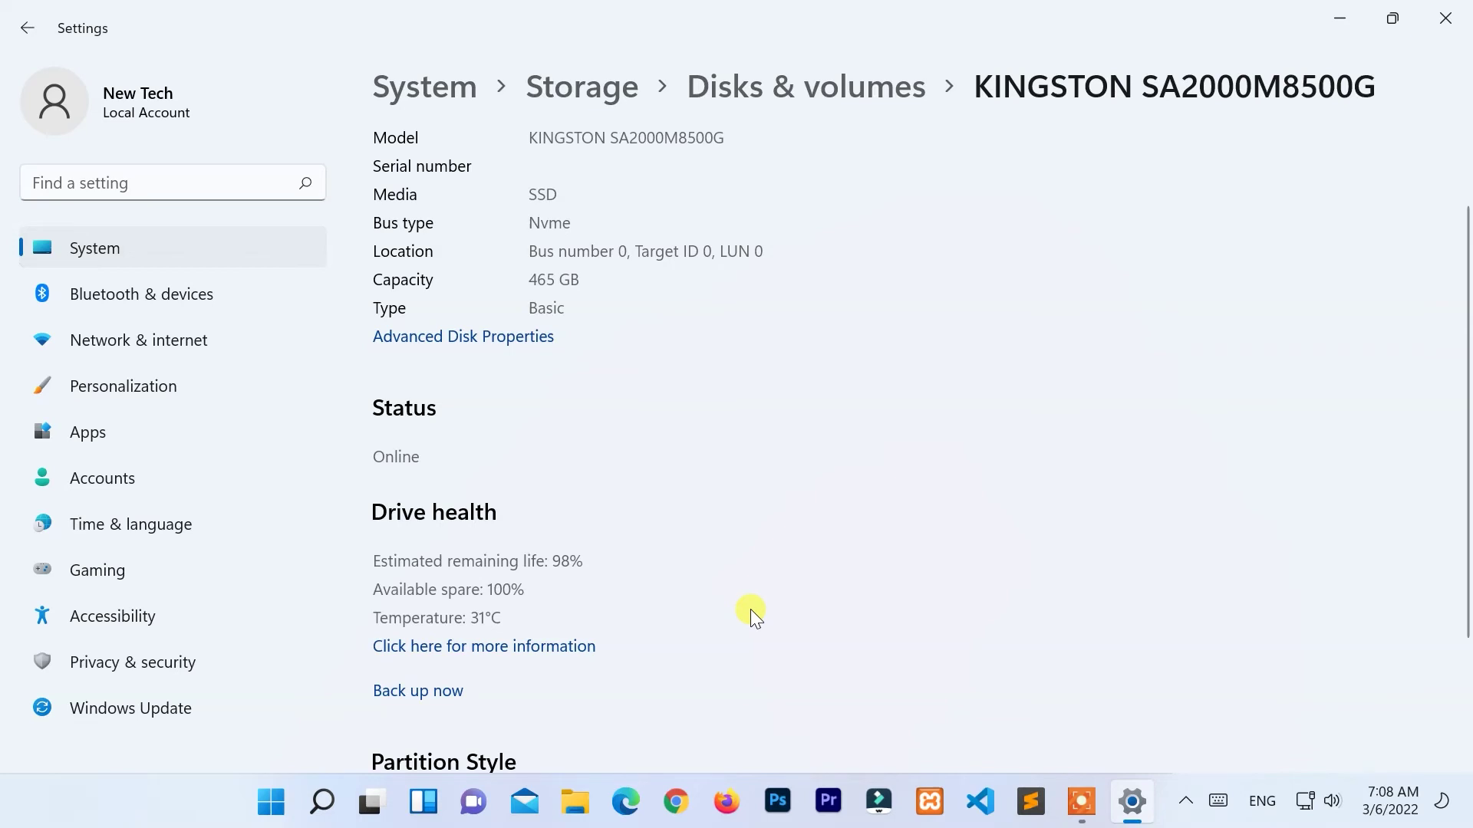
{"action": "scroll", "coordinate": [750, 608], "scroll_direction": "up", "scroll_amount": 1}
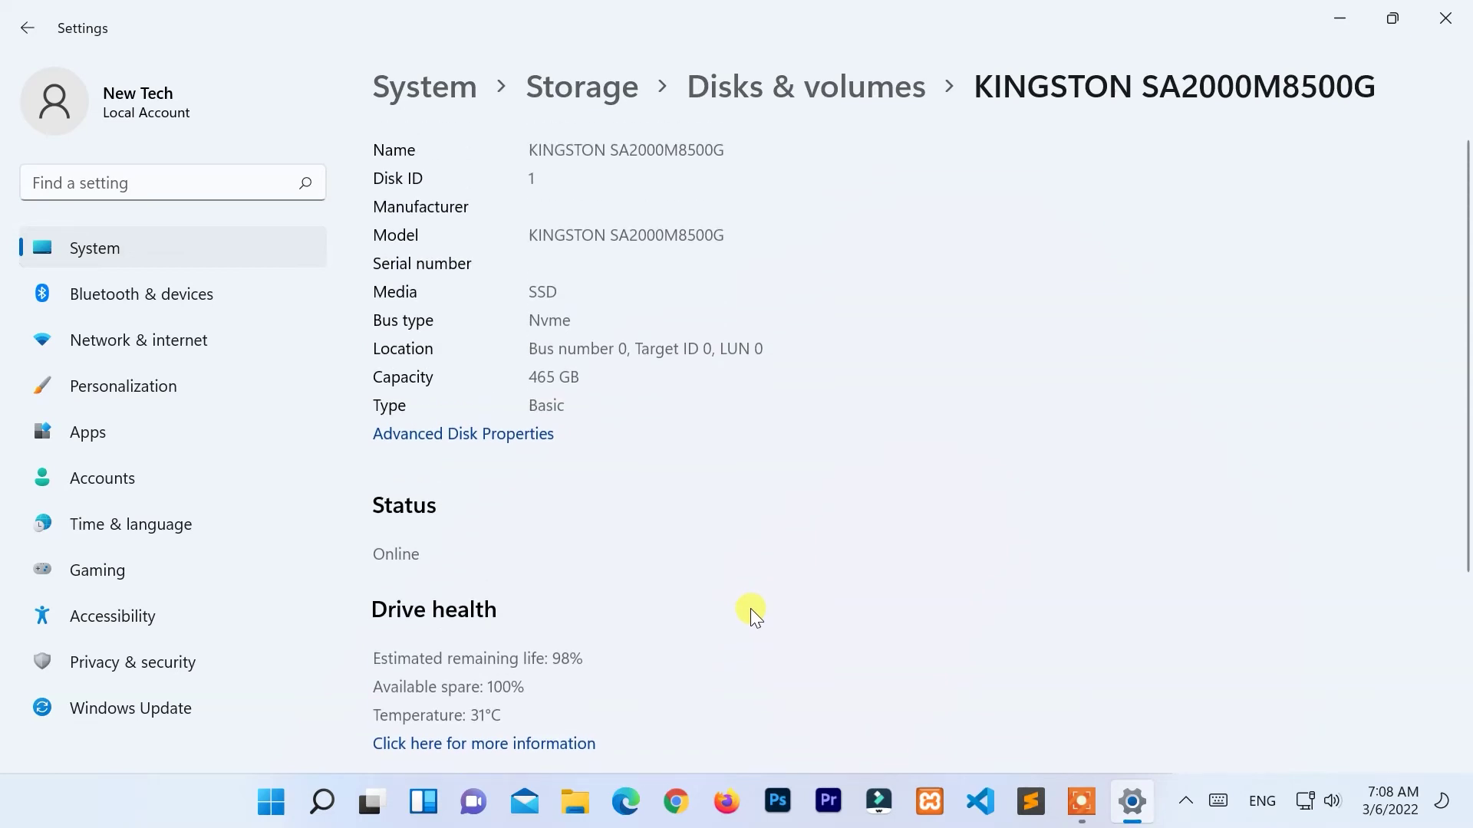